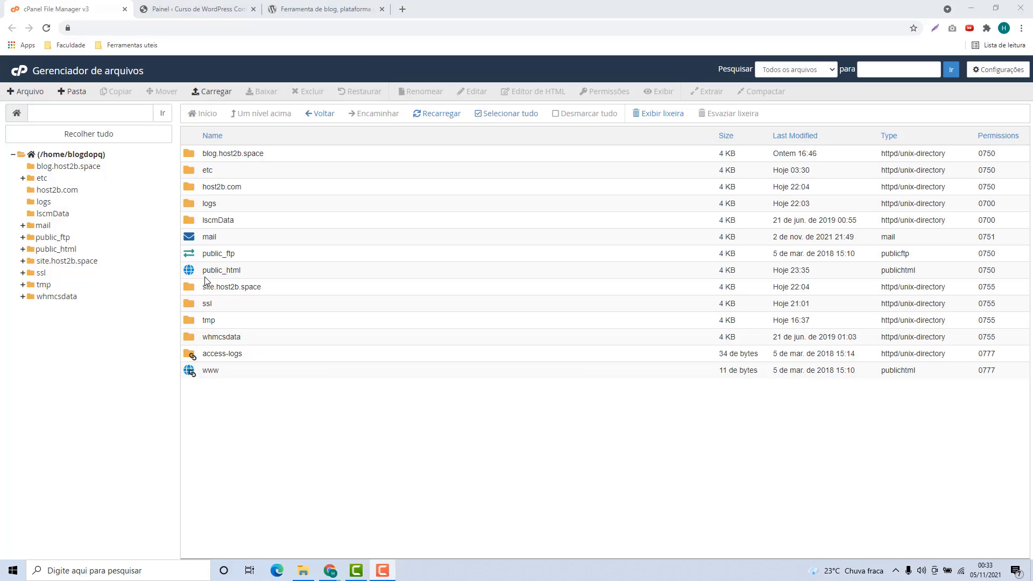
# Step: Open the site's plugins folder at public_html/wp-content/plugins in the file manager
pyautogui.doubleClick(259, 277)
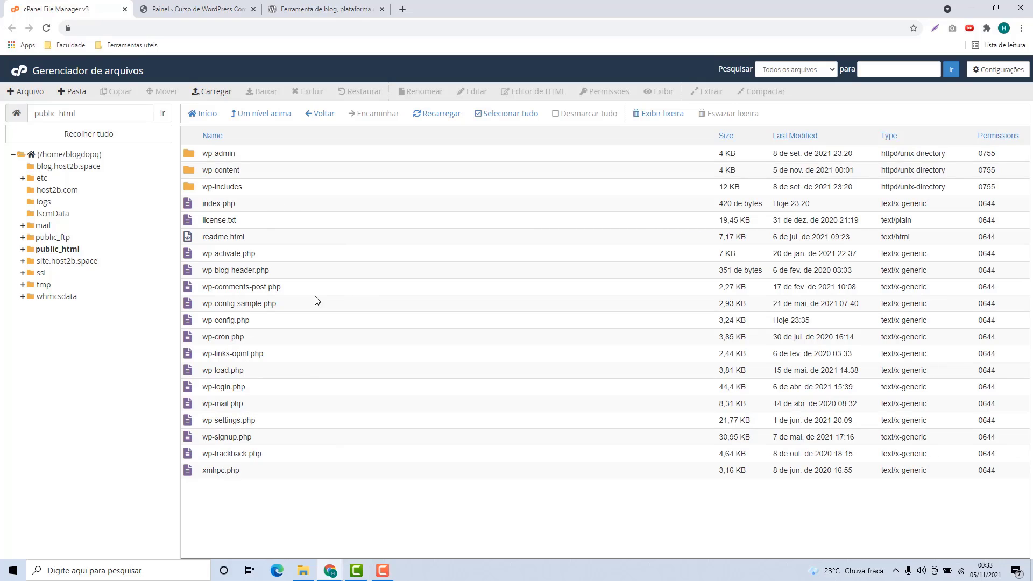
pyautogui.doubleClick(262, 176)
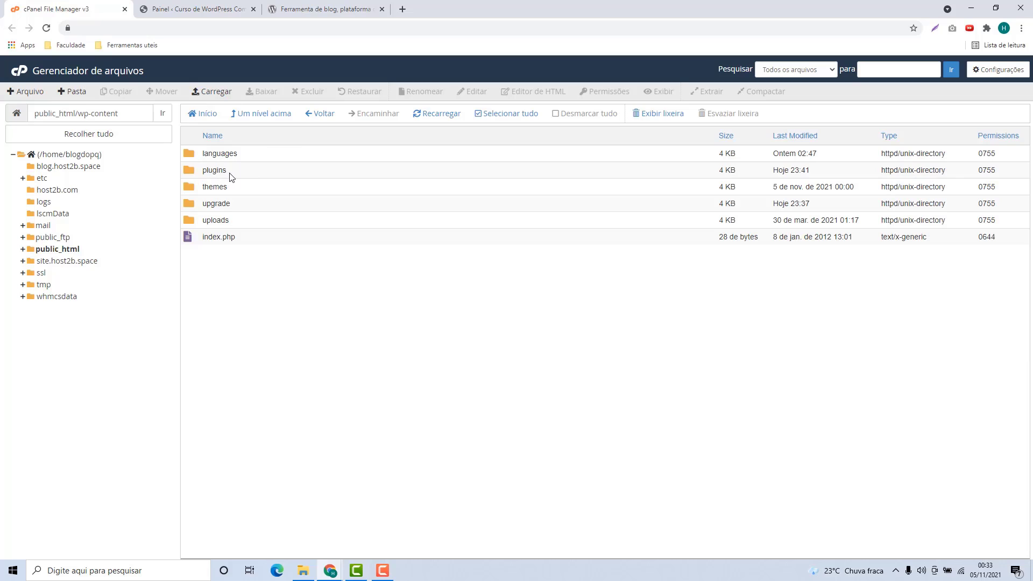
pyautogui.doubleClick(230, 173)
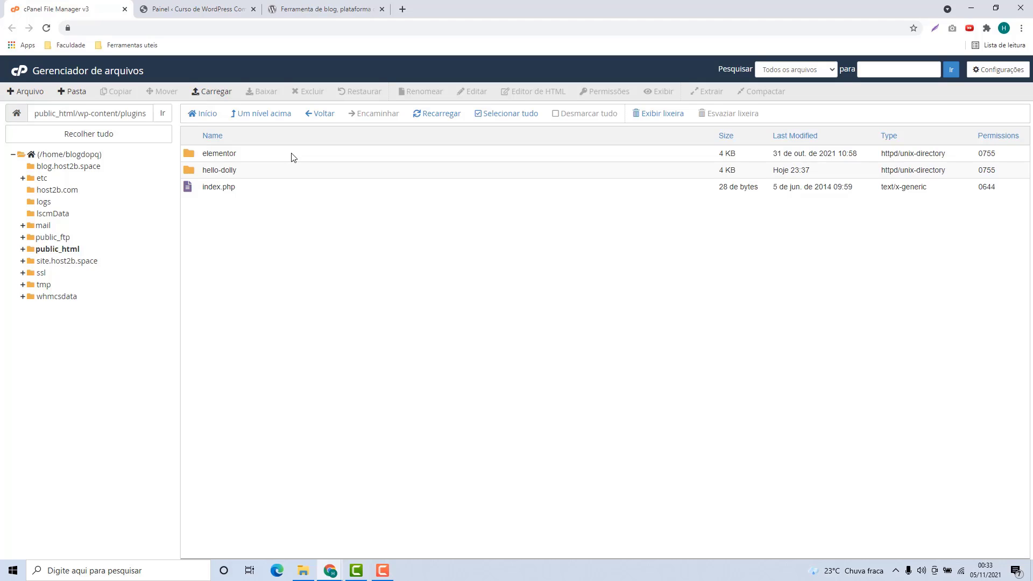
# Step: Switch to the WordPress.org site, open its plugin directory and look through the listed block and featured plugins
pyautogui.click(296, 12)
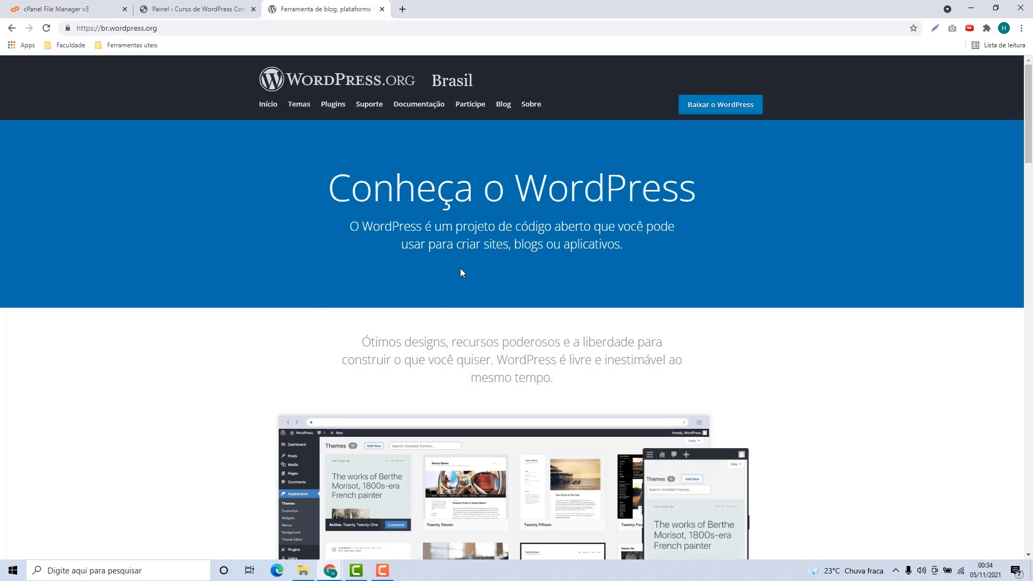
pyautogui.click(332, 113)
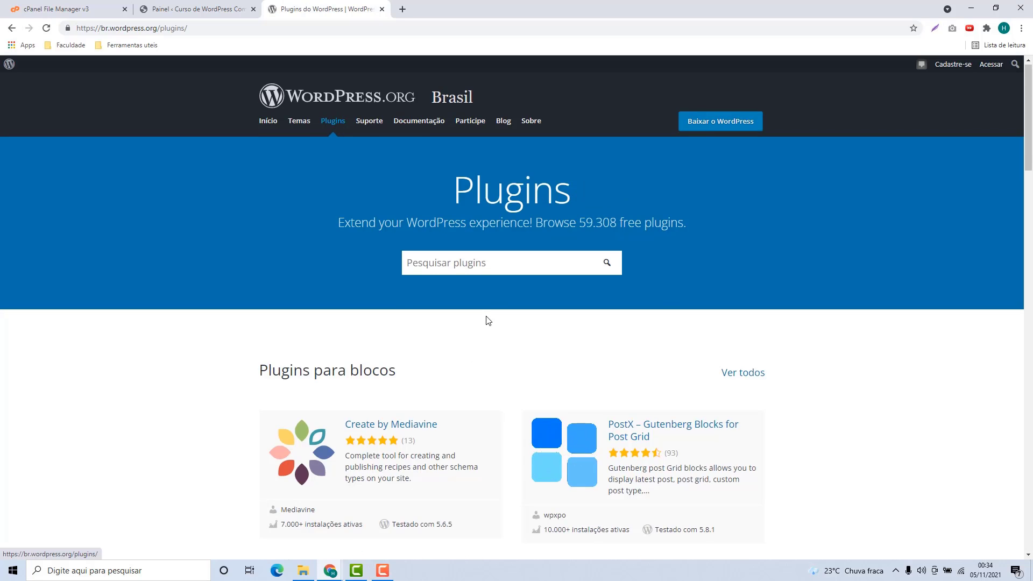
pyautogui.scroll(-3, 473, 312)
pyautogui.scroll(-20, 467, 309)
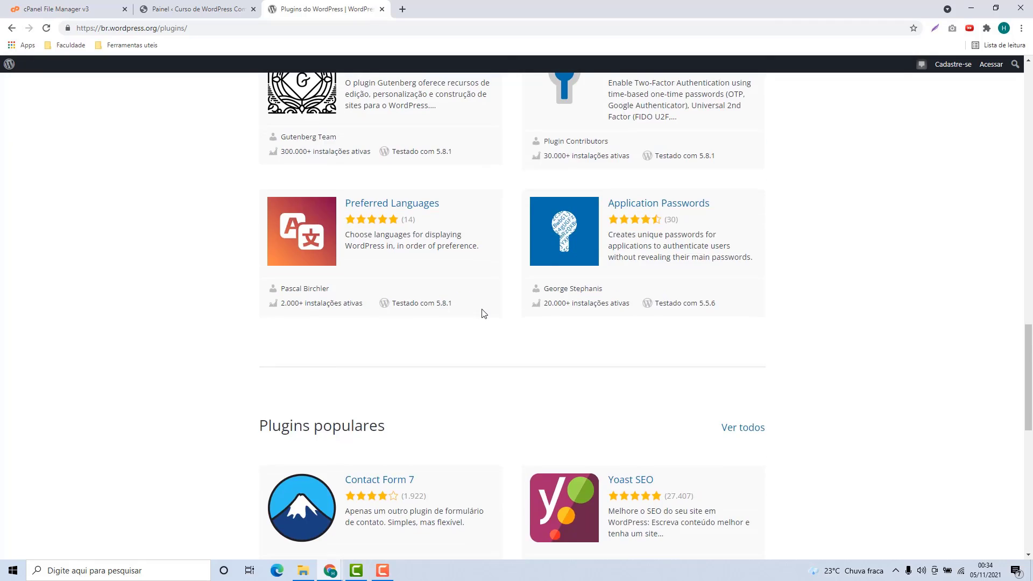
pyautogui.scroll(20, 484, 315)
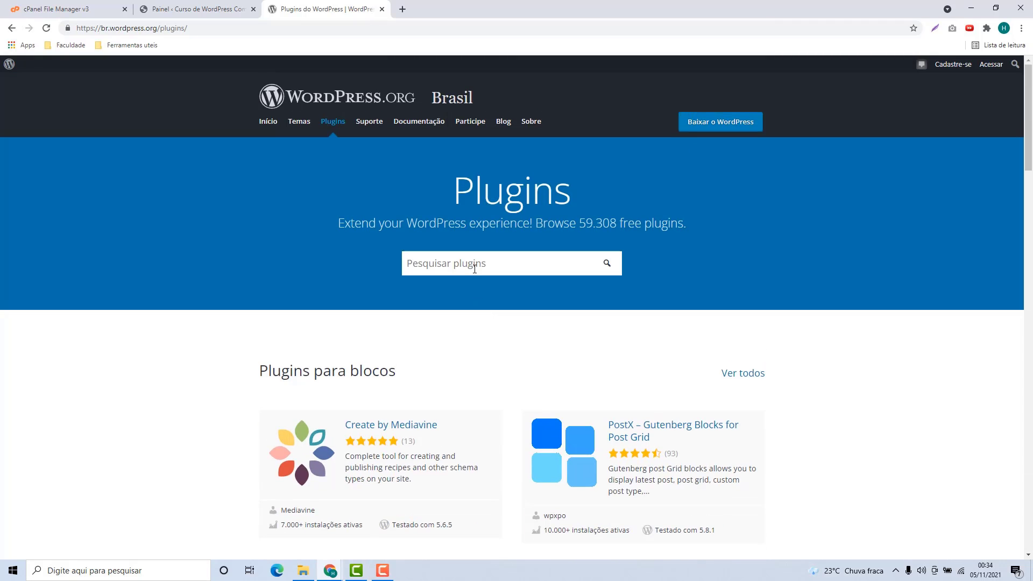
pyautogui.click(469, 263)
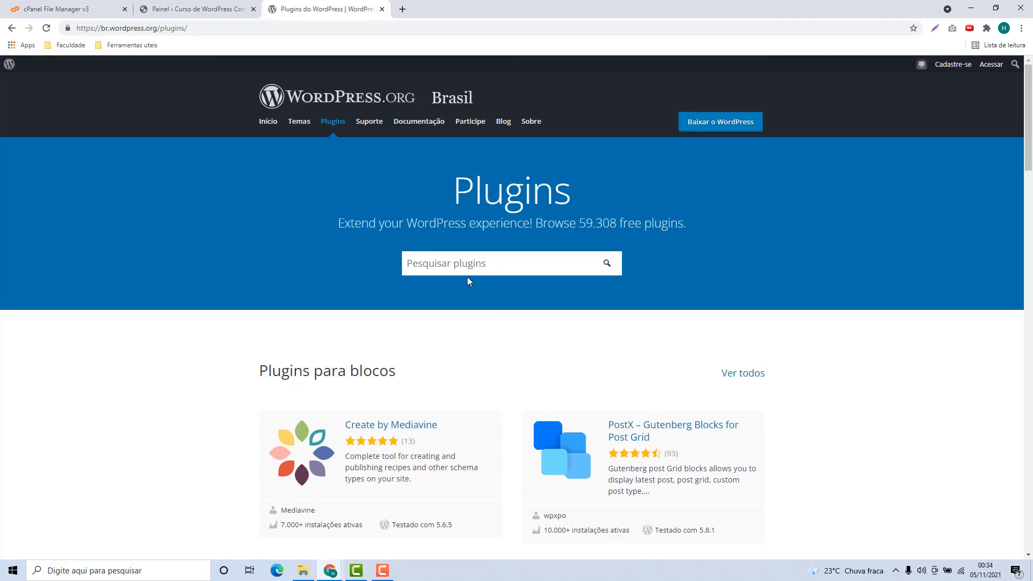
pyautogui.scroll(-1, 506, 301)
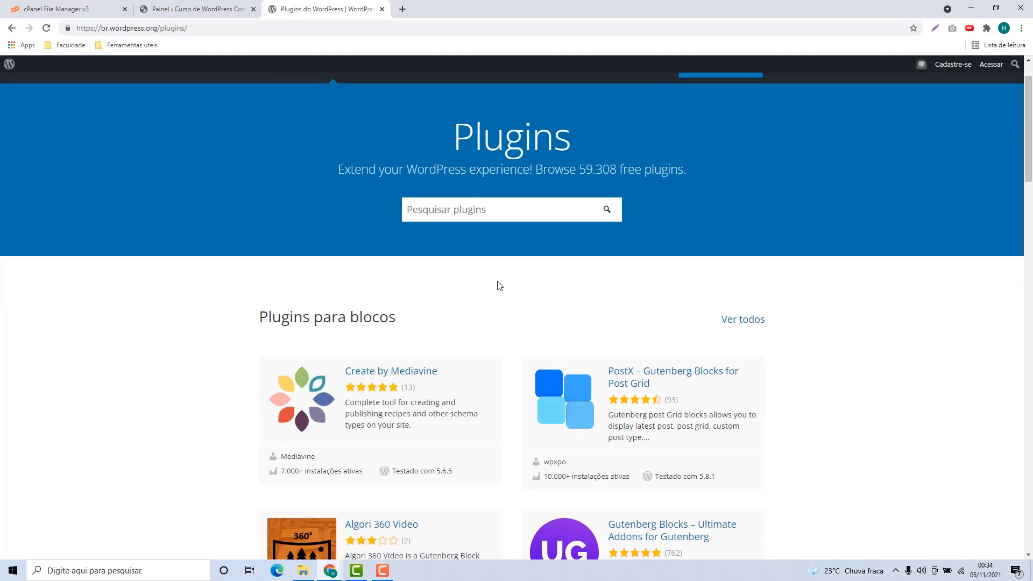
pyautogui.scroll(-3, 501, 285)
pyautogui.scroll(-7, 505, 284)
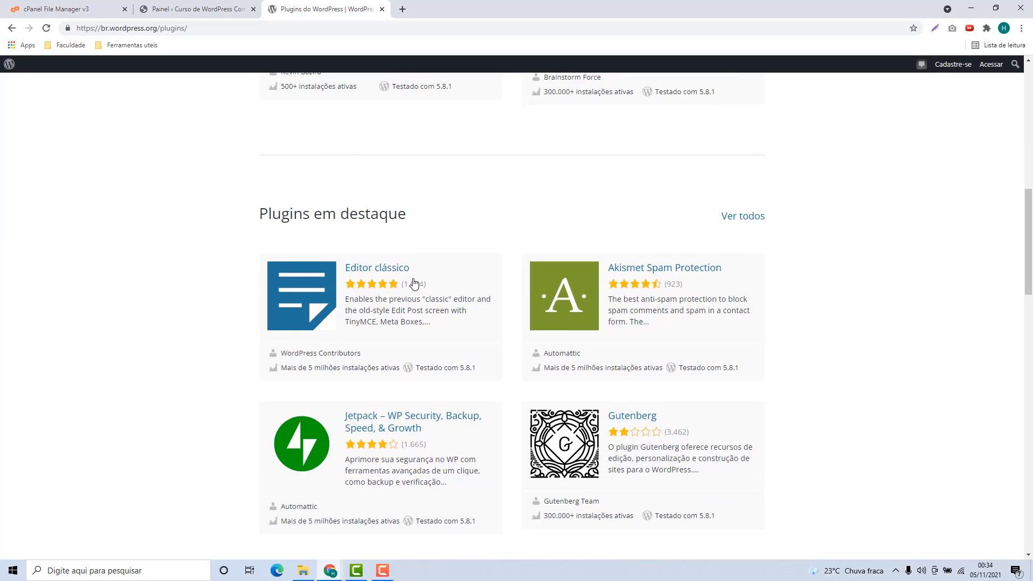
pyautogui.scroll(11, 360, 272)
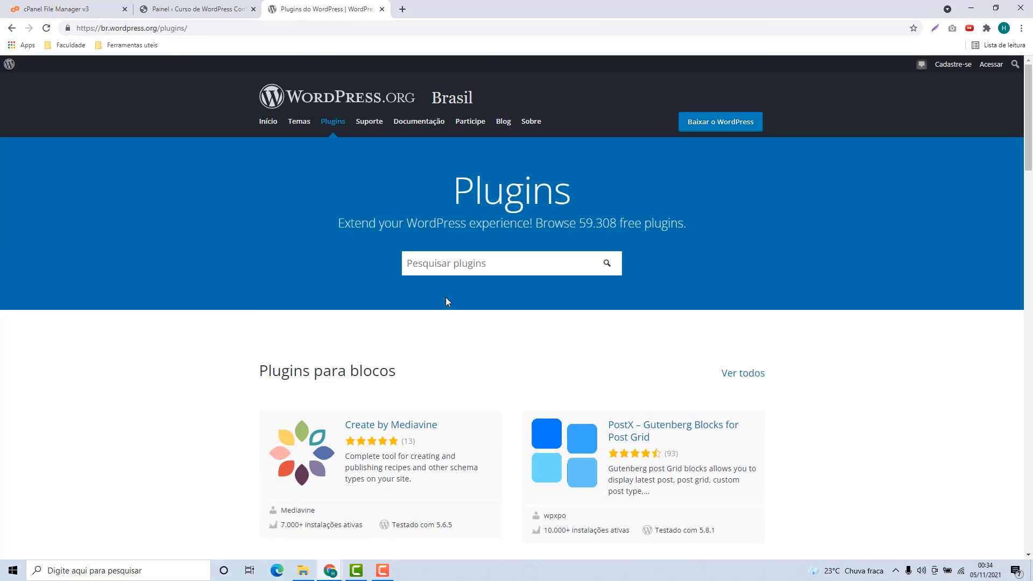
pyautogui.scroll(-9, 473, 268)
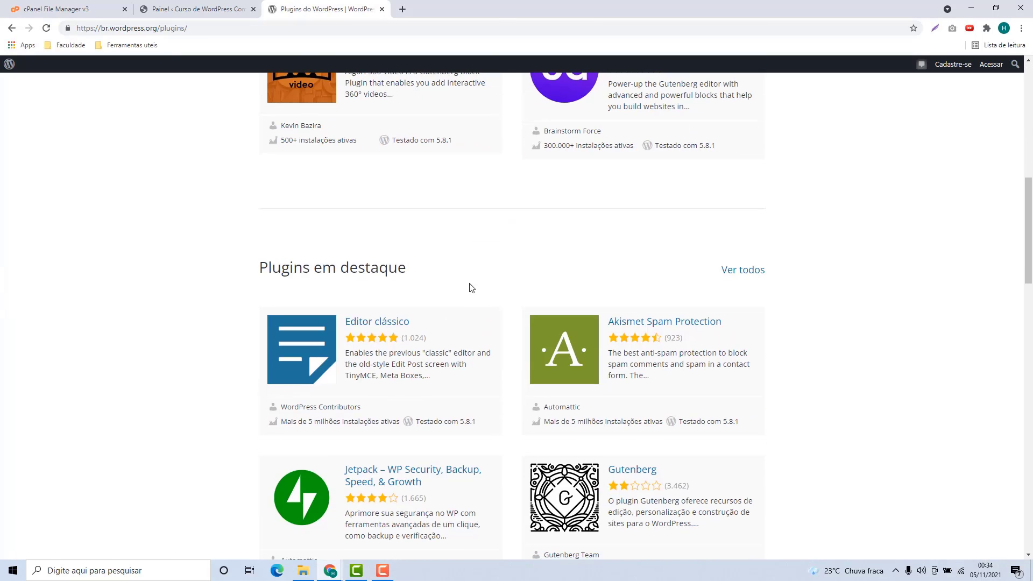
# Step: Open the Editor clássico plugin's page from the featured plugins, review its details and download the plugin
pyautogui.click(361, 325)
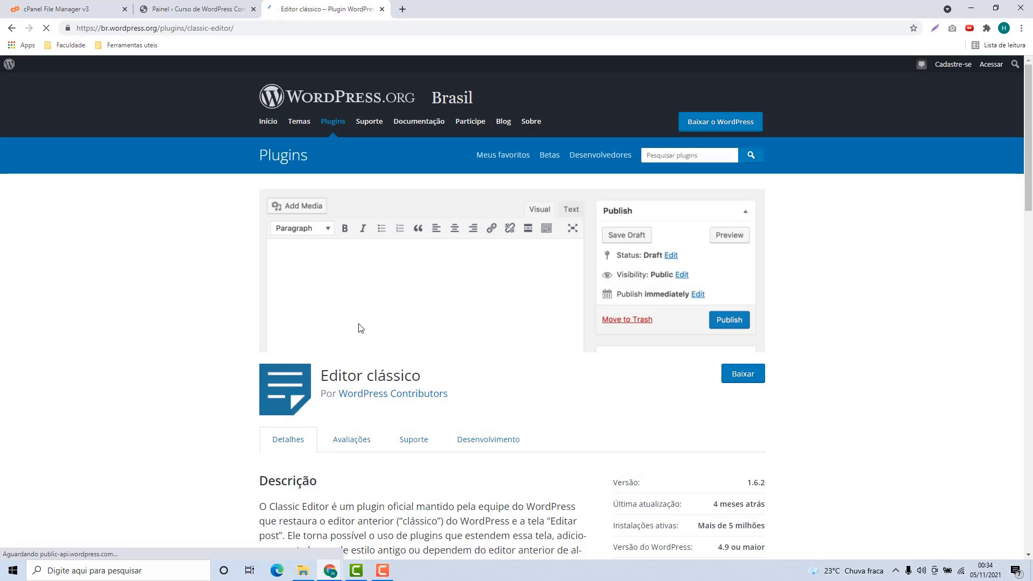
pyautogui.scroll(-20, 359, 340)
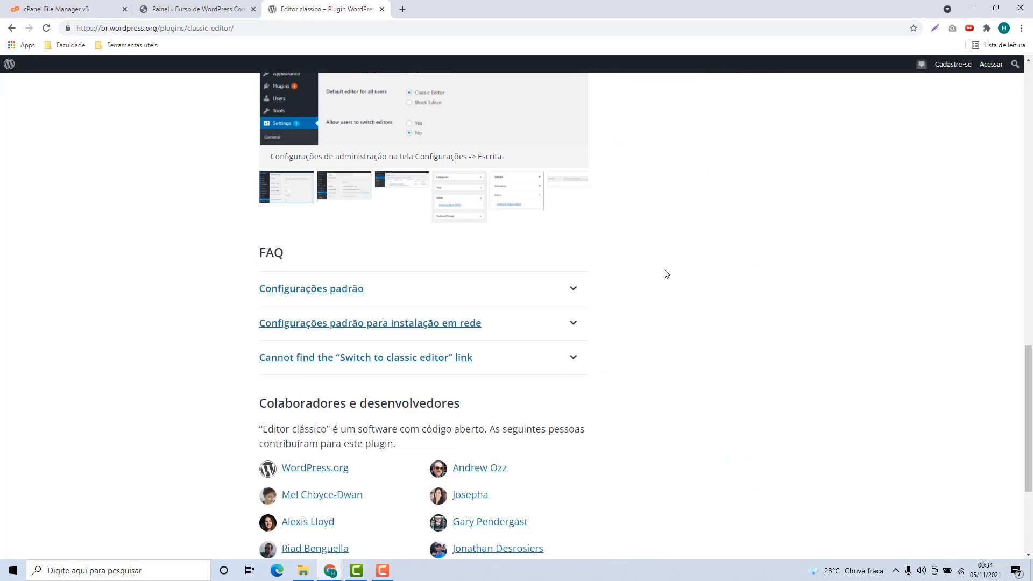
pyautogui.scroll(20, 313, 457)
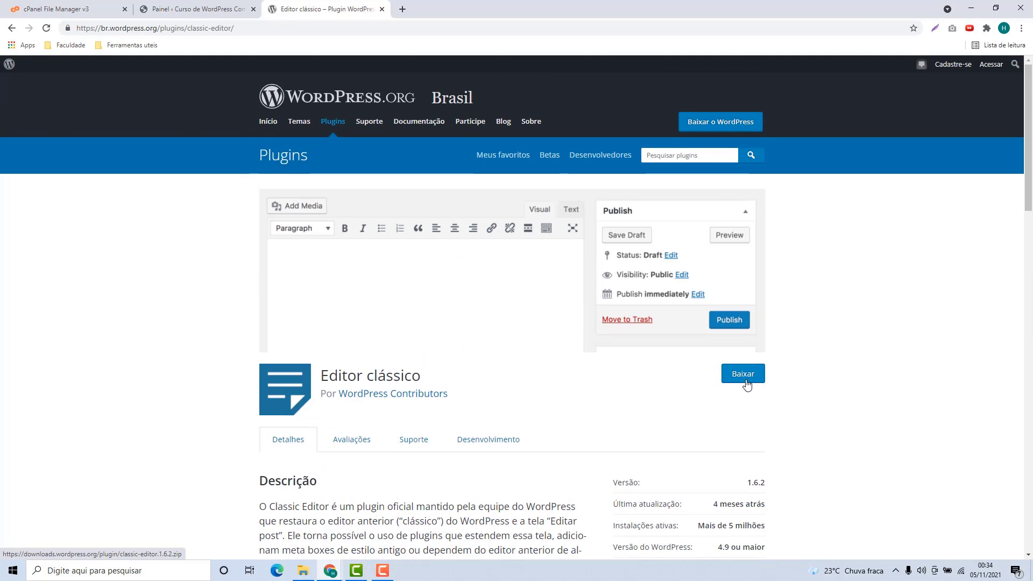
pyautogui.click(746, 382)
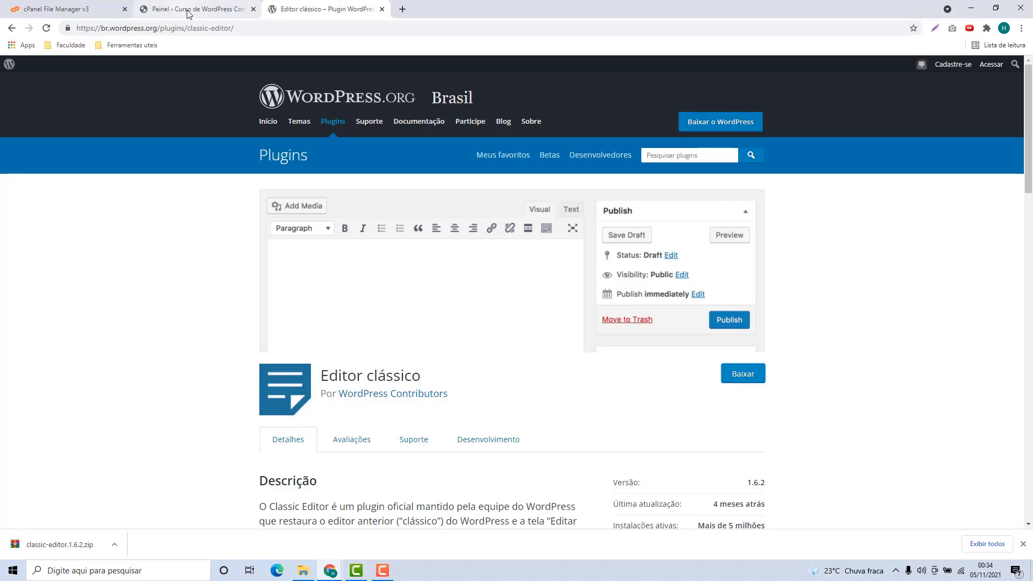
# Step: Switch to the cPanel file manager and upload classic-editor.1.6.2.zip from Downloads into the plugins folder
pyautogui.click(67, 11)
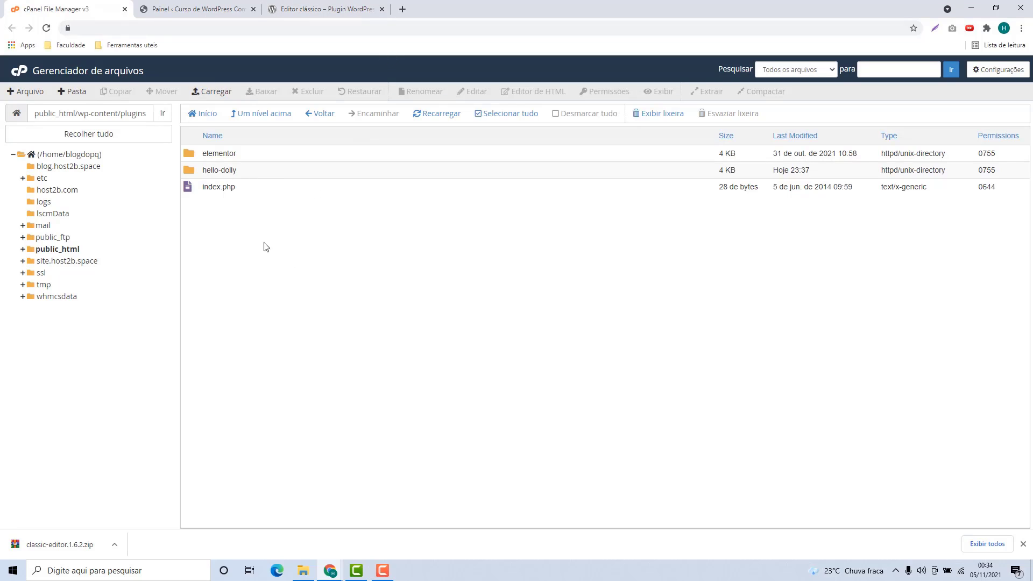
pyautogui.click(209, 92)
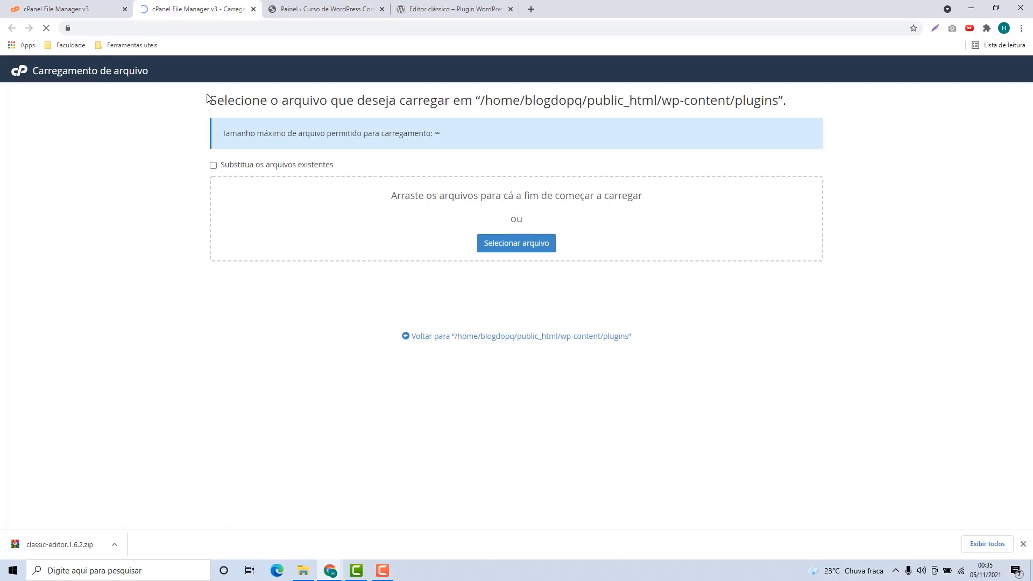
pyautogui.click(525, 248)
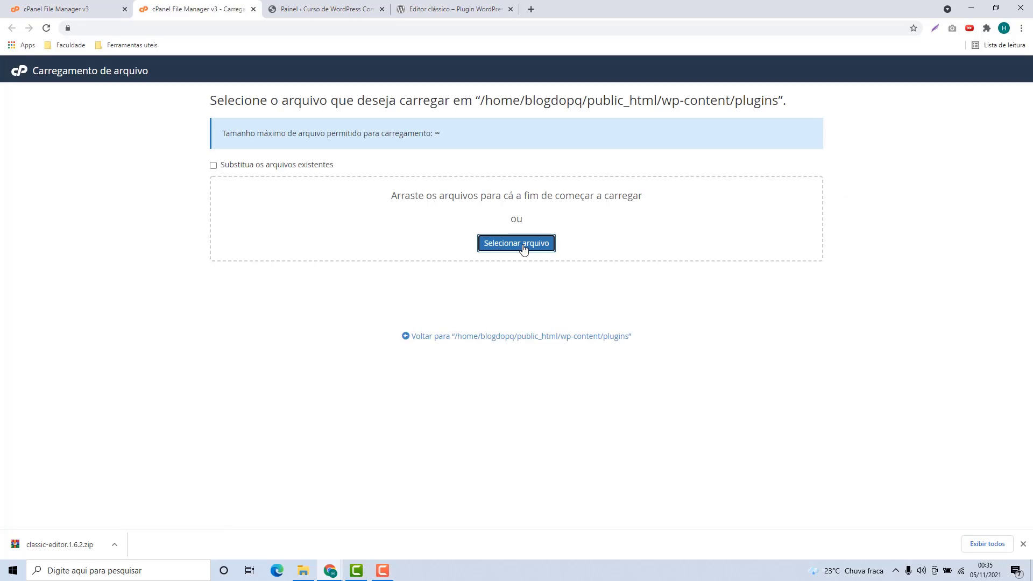
pyautogui.click(43, 99)
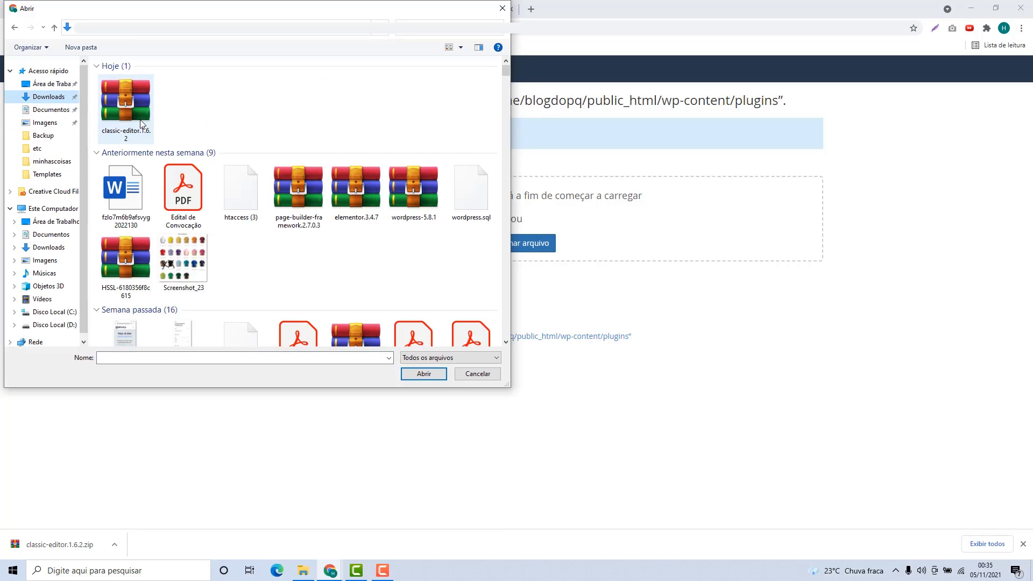
pyautogui.doubleClick(125, 103)
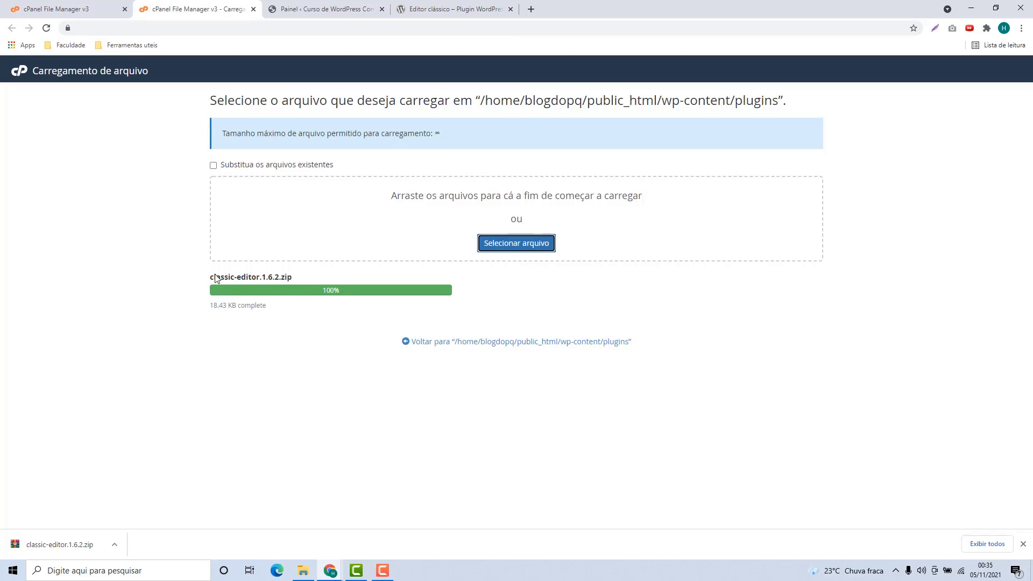
pyautogui.click(431, 345)
pyautogui.click(1024, 544)
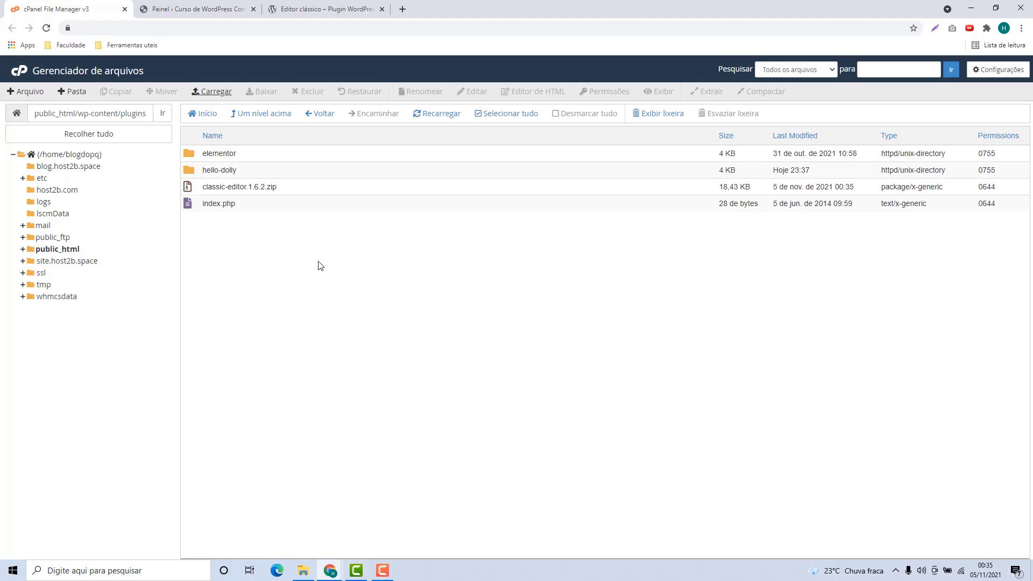
# Step: Extract classic-editor.1.6.2.zip into /public_html/wp-content/plugins and dismiss the extraction results
pyautogui.click(209, 190)
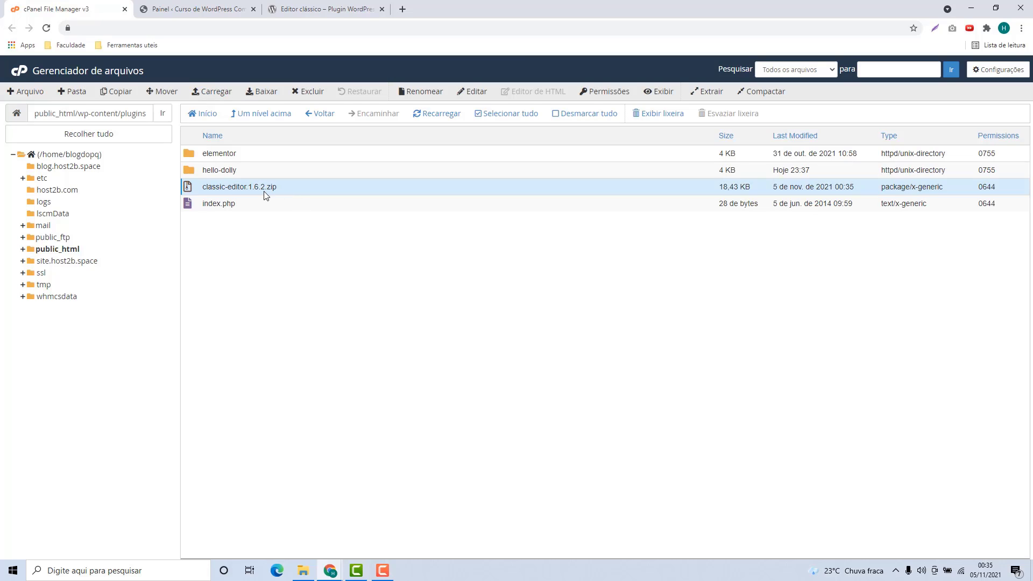
pyautogui.rightClick(296, 192)
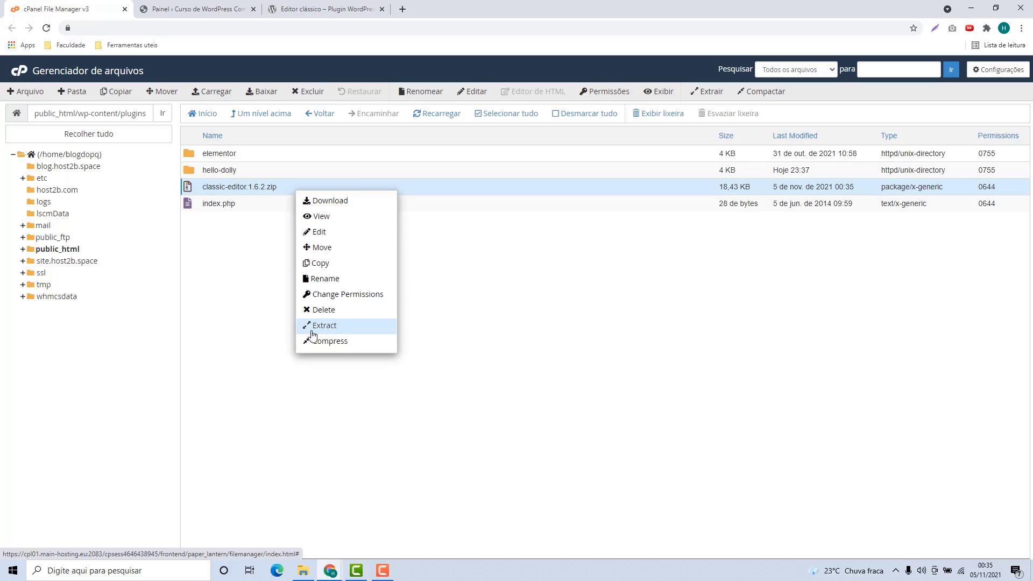
pyautogui.click(339, 326)
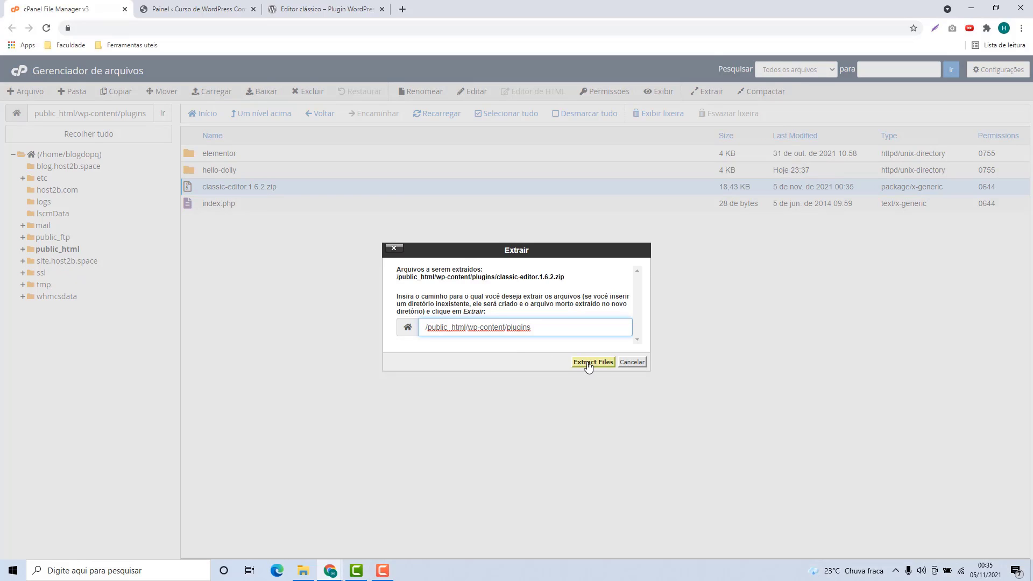
pyautogui.click(588, 363)
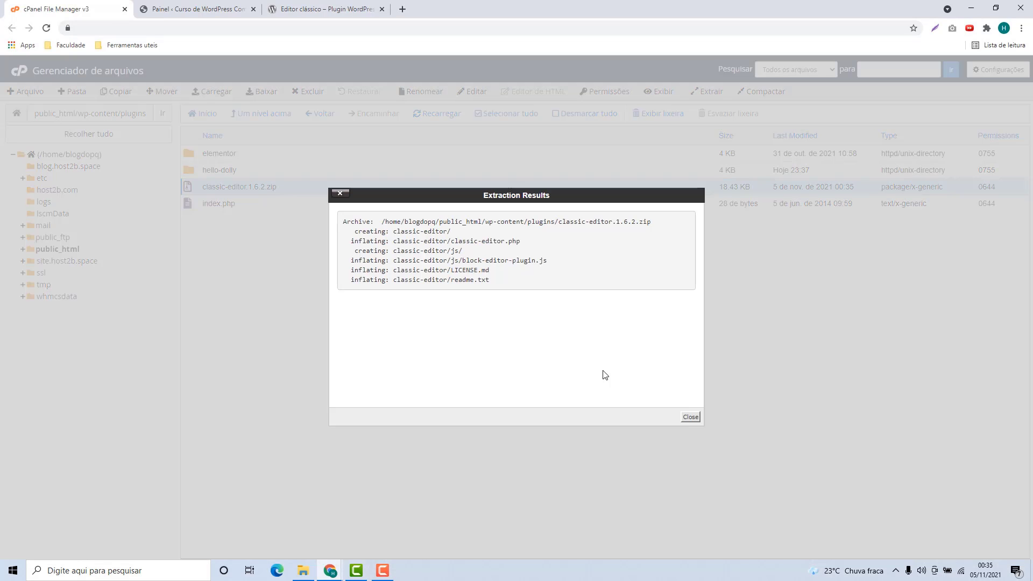
pyautogui.click(693, 422)
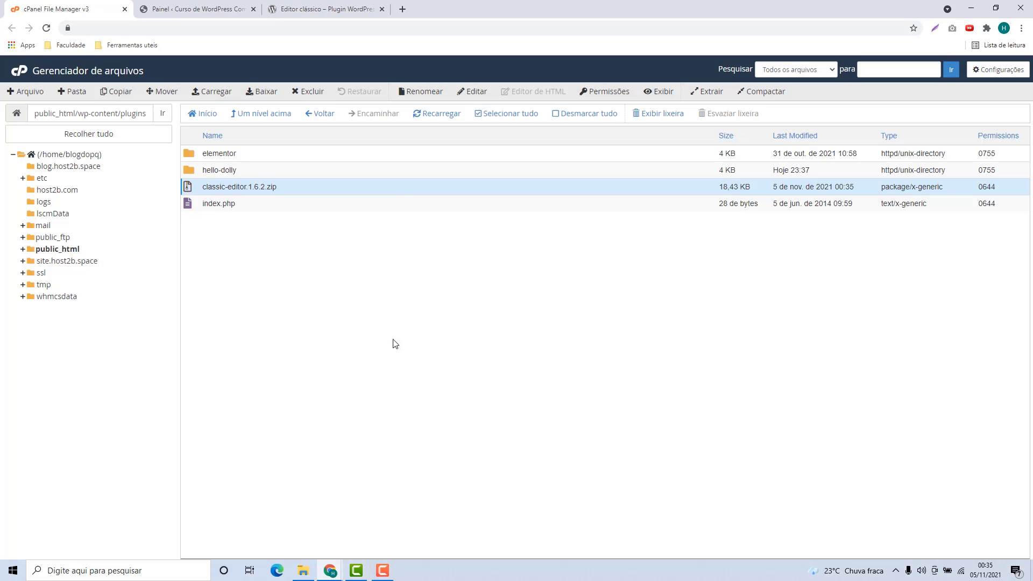
# Step: Reopen the plugins folder from wp-content, check the contents of the classic-editor folder and return to plugins
pyautogui.click(246, 122)
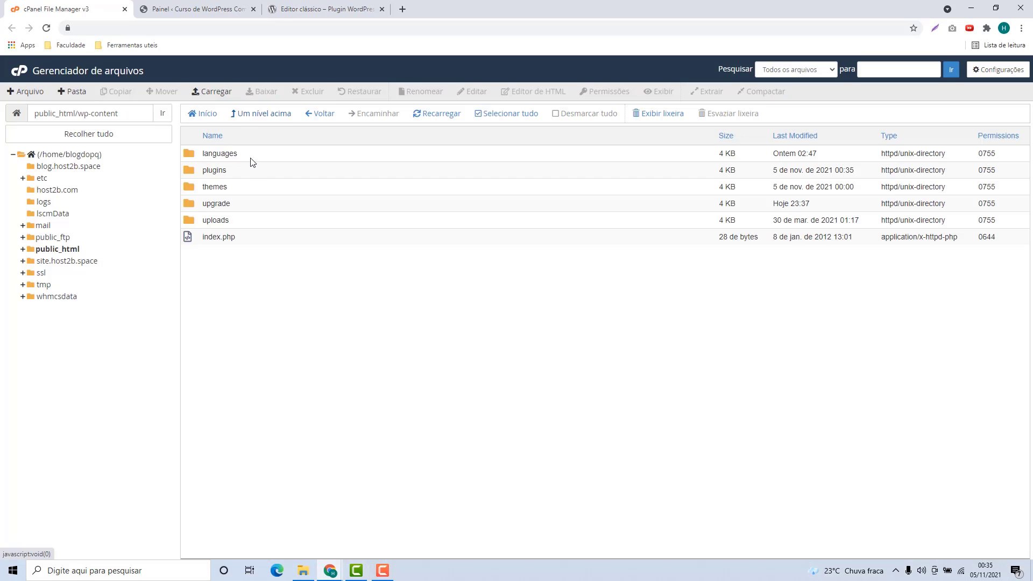
pyautogui.click(243, 176)
pyautogui.doubleClick(243, 176)
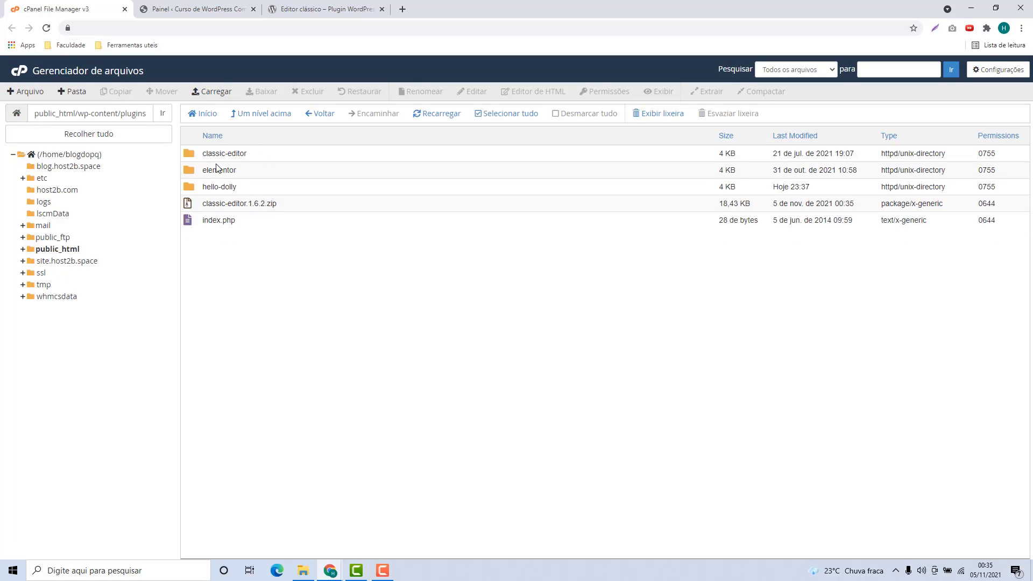
pyautogui.doubleClick(254, 157)
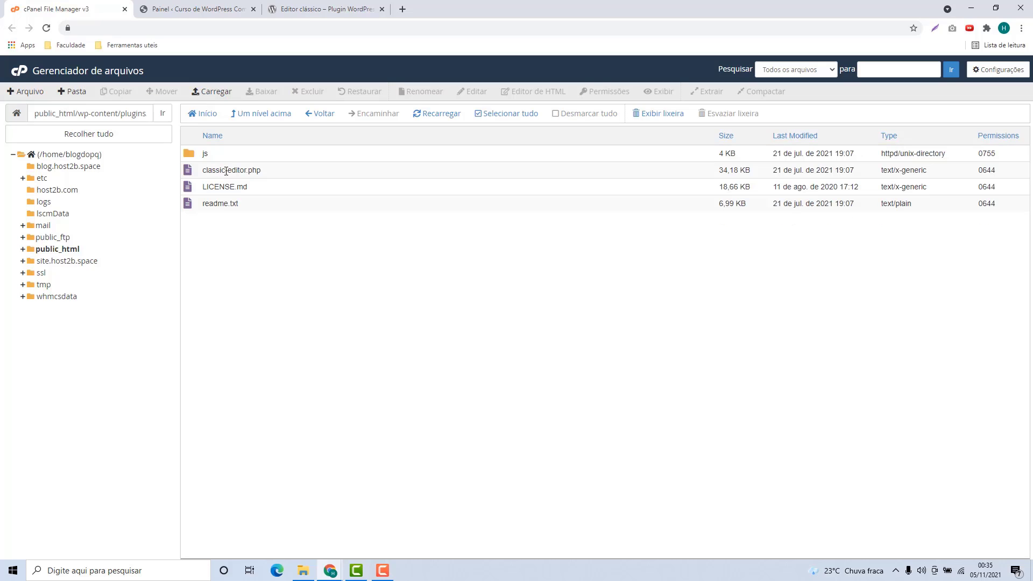
pyautogui.click(257, 115)
# Step: Delete classic-editor.1.6.2.zip from the plugins folder permanently, skipping the trash
pyautogui.click(276, 206)
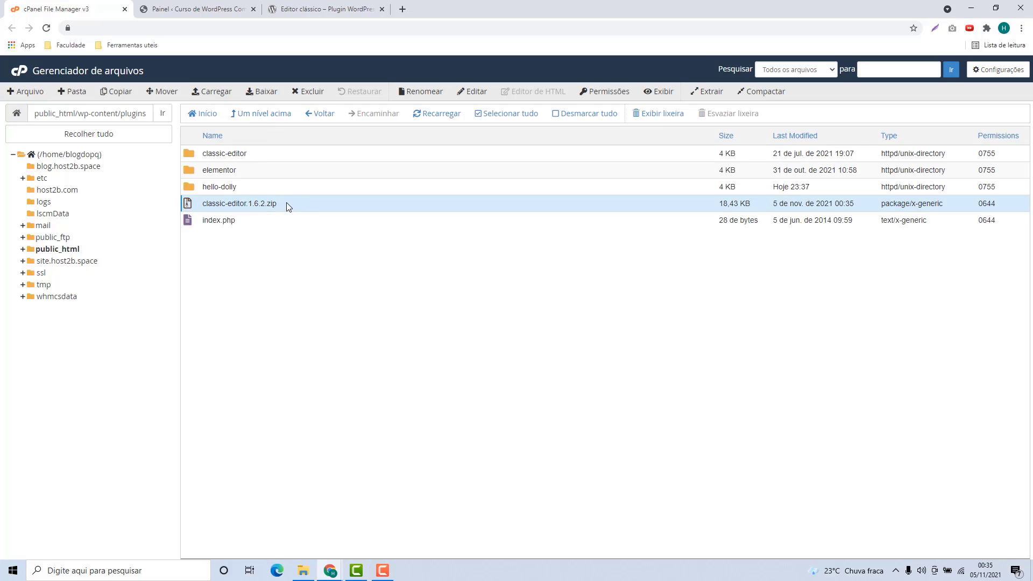
pyautogui.click(308, 93)
pyautogui.click(405, 312)
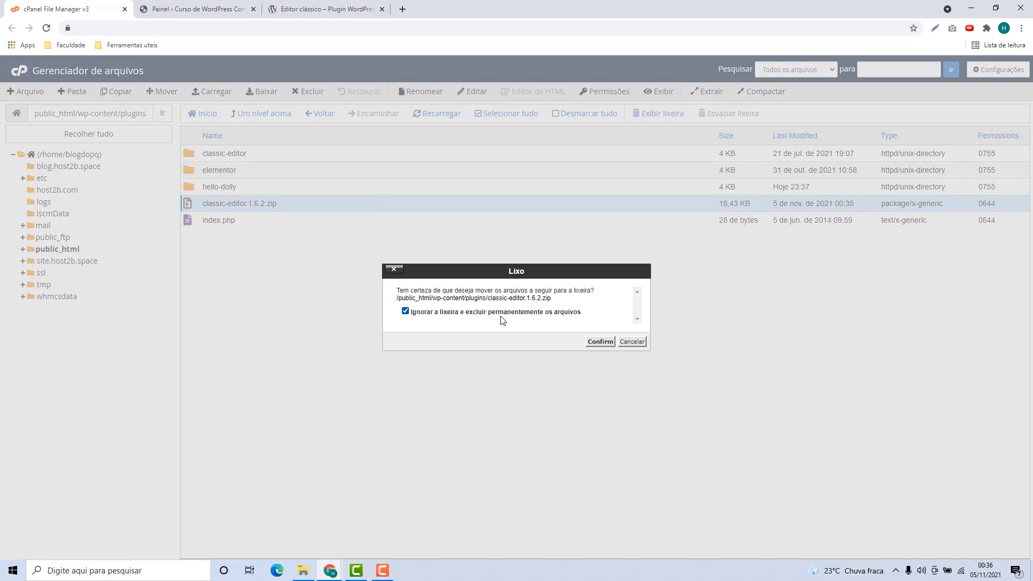
pyautogui.click(596, 343)
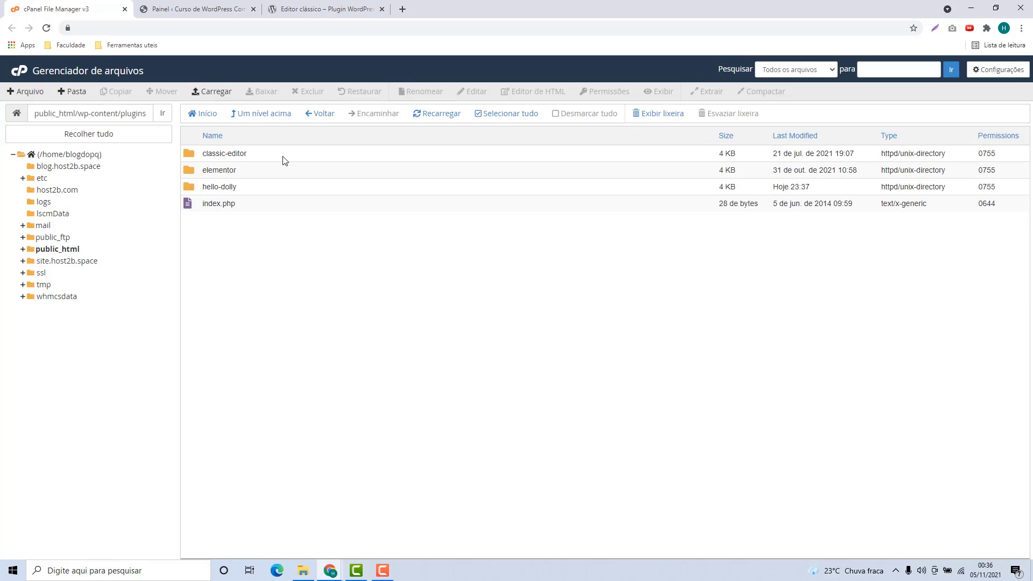
# Step: Switch to the WordPress dashboard, open the installed plugins list and activate Classic Editor
pyautogui.click(199, 10)
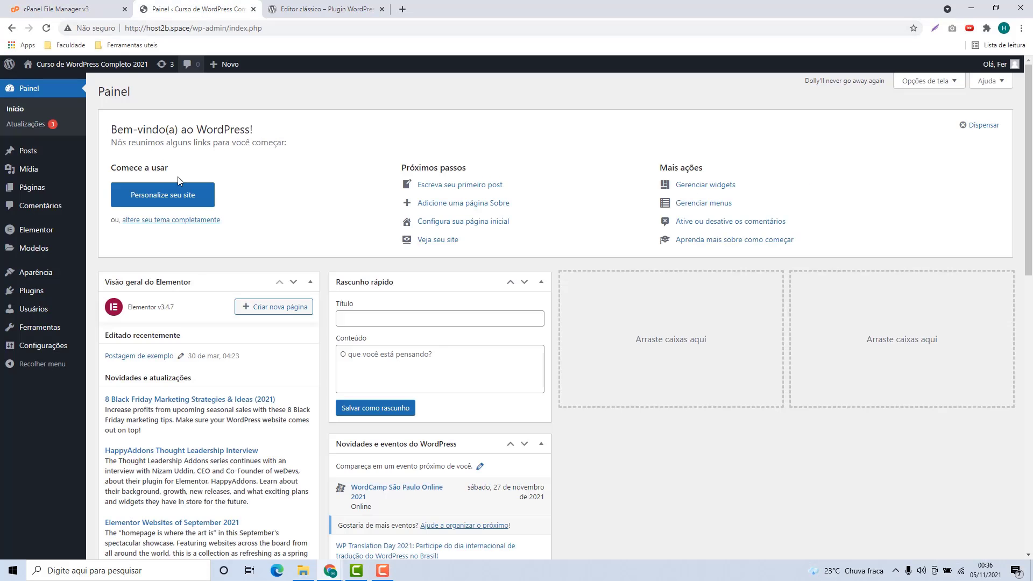
pyautogui.moveTo(37, 297)
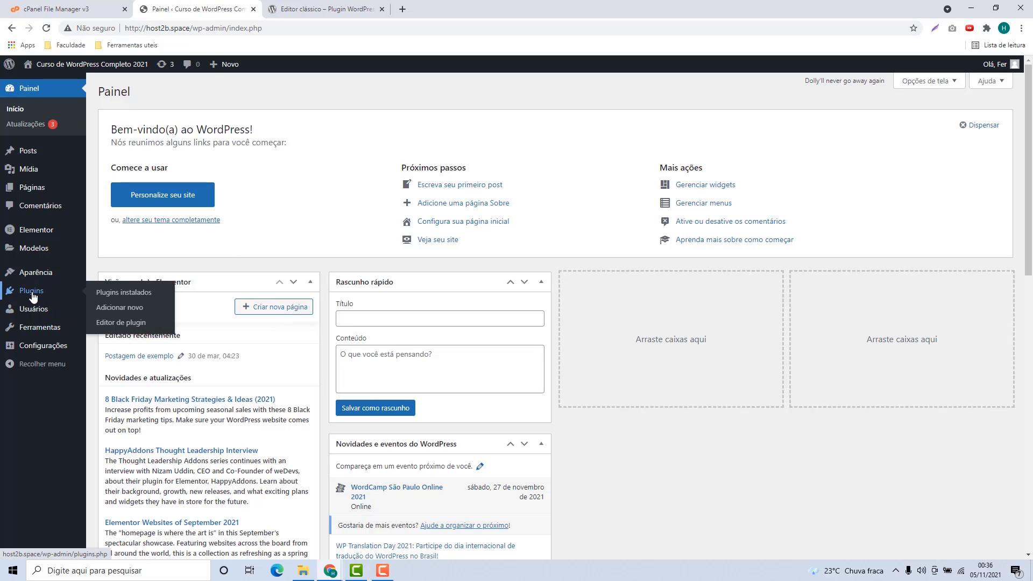
pyautogui.click(33, 296)
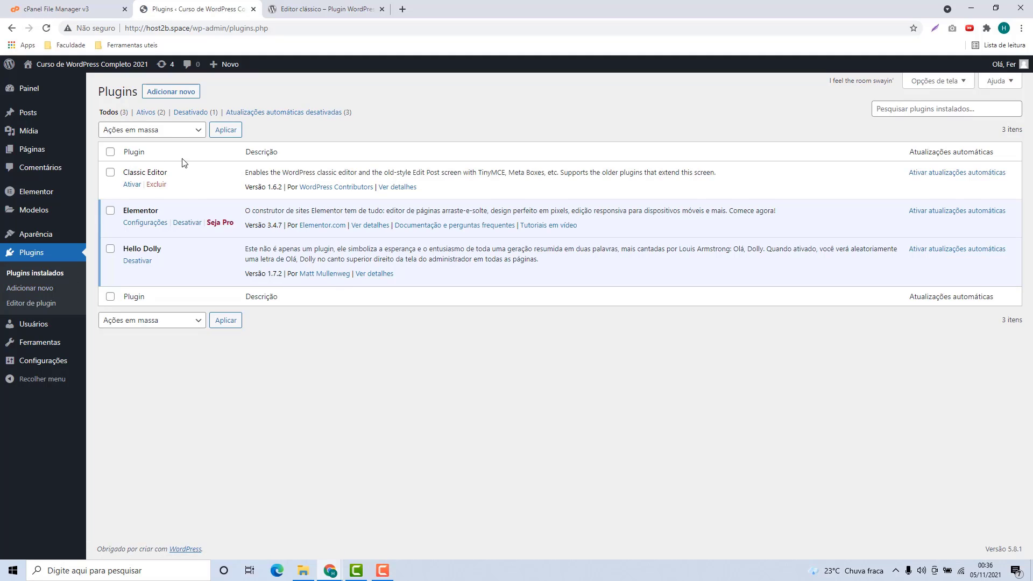
pyautogui.click(135, 189)
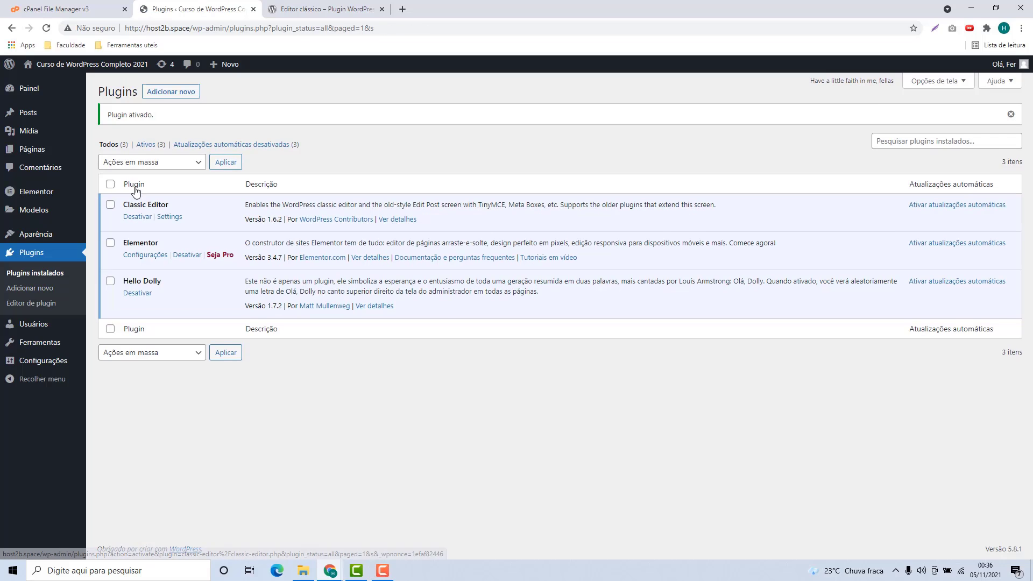